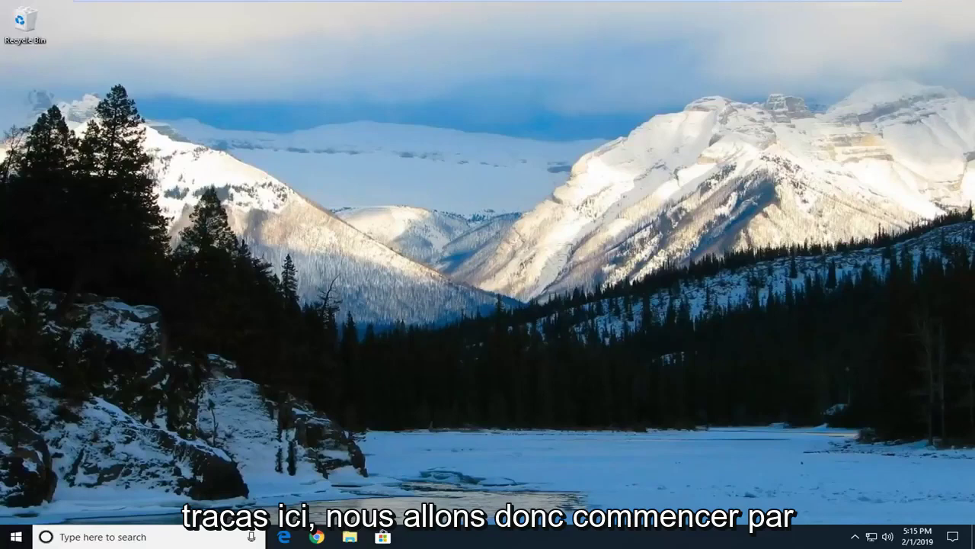
Step: Search Windows for "remote desktop connection", open Remote Desktop Connection and show its full options
left_click(14, 538)
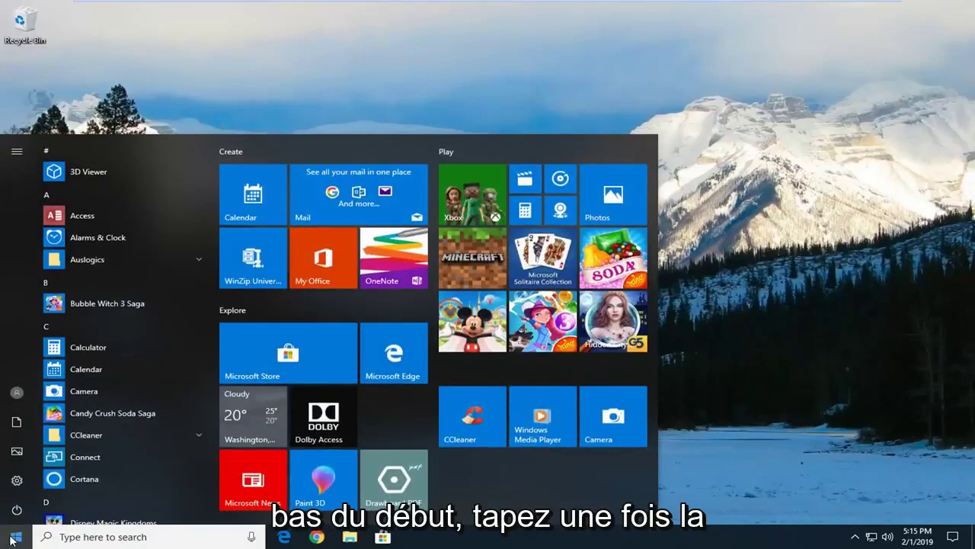
type("remot")
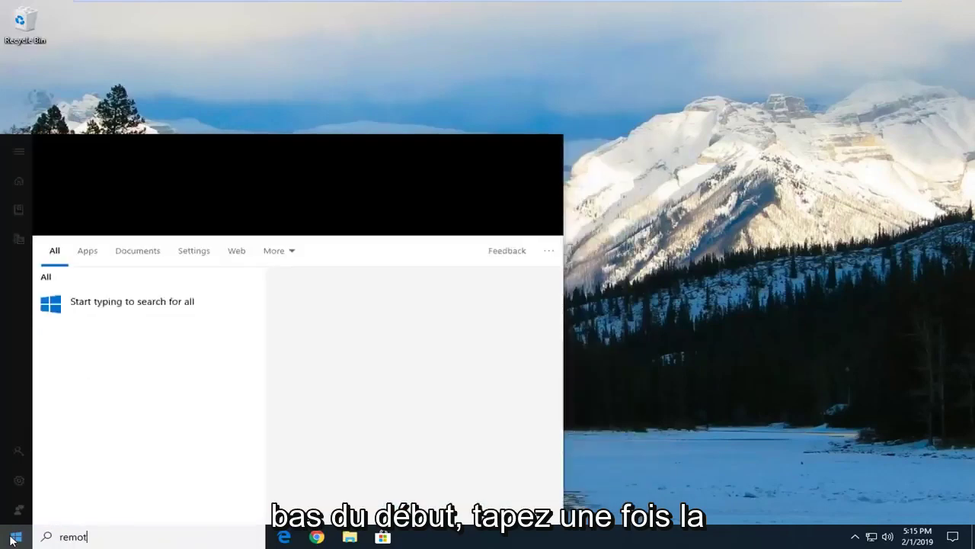
type("e desktop c")
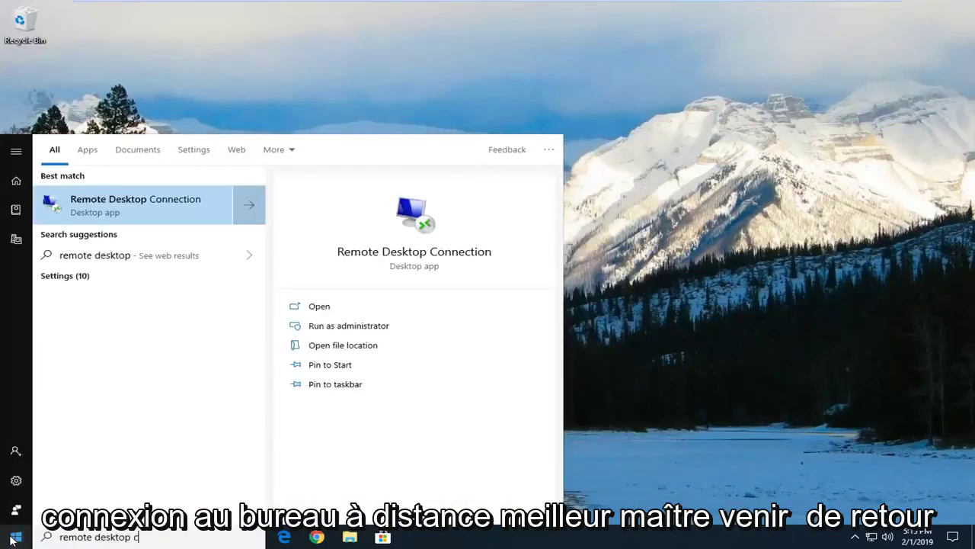
type("onnection")
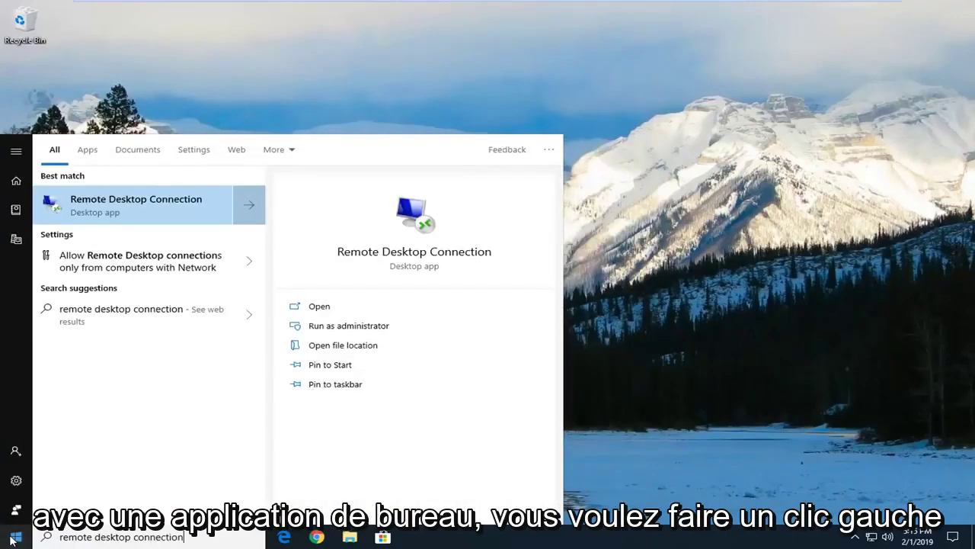
left_click(88, 205)
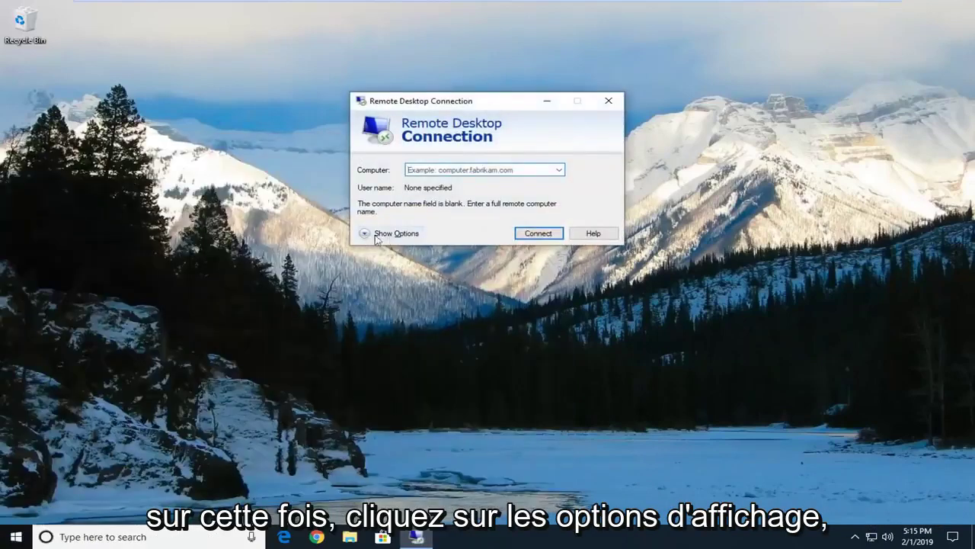
left_click(395, 235)
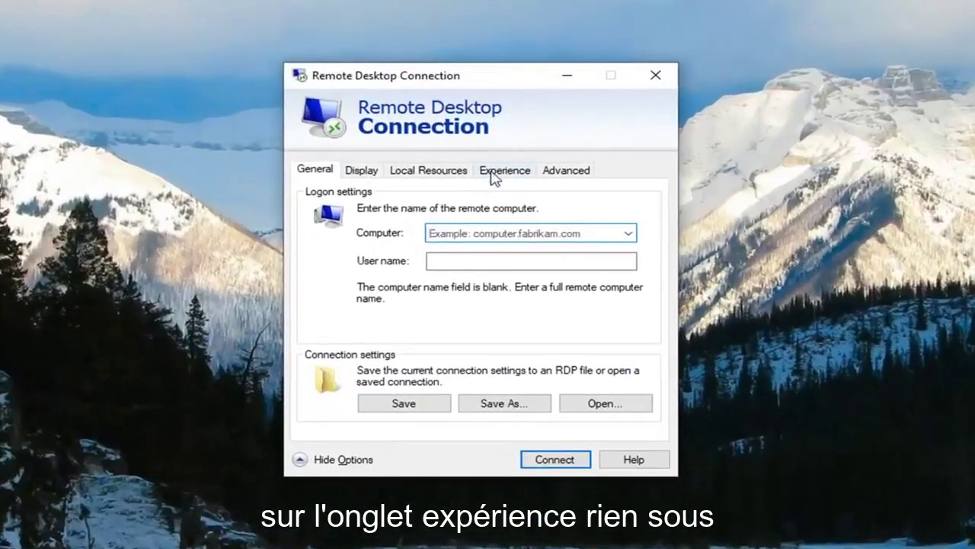
Step: In the Experience settings, make sure "Reconnect if the connection is dropped" is enabled
left_click(499, 167)
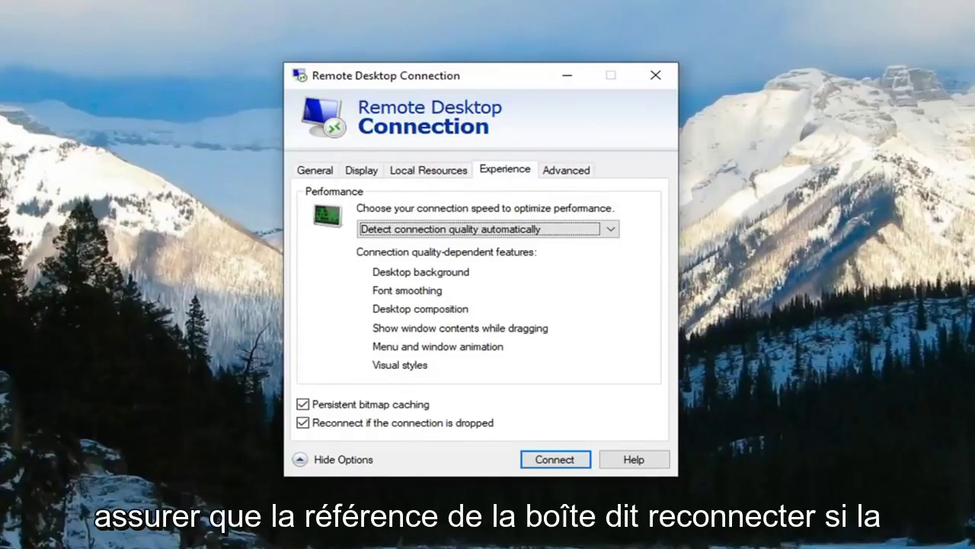
left_click(349, 425)
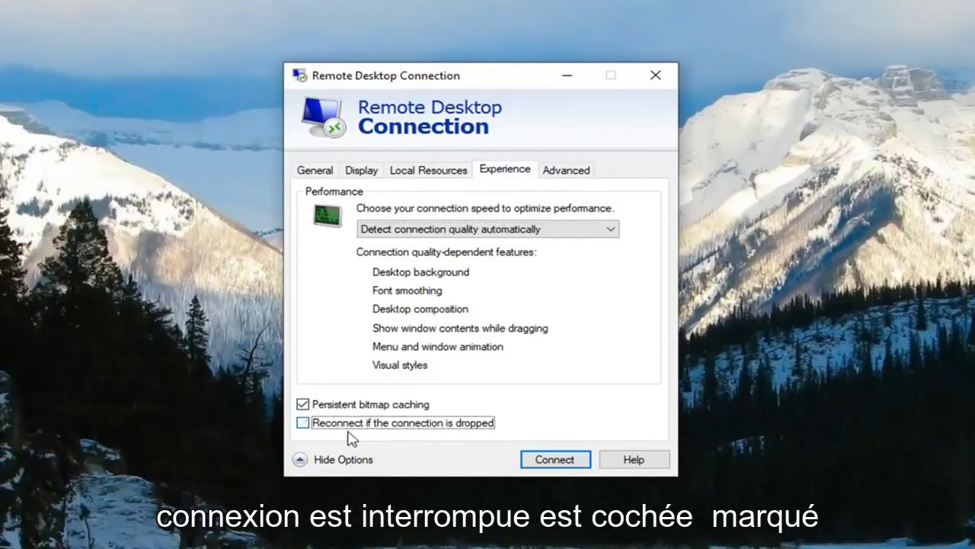
left_click(346, 428)
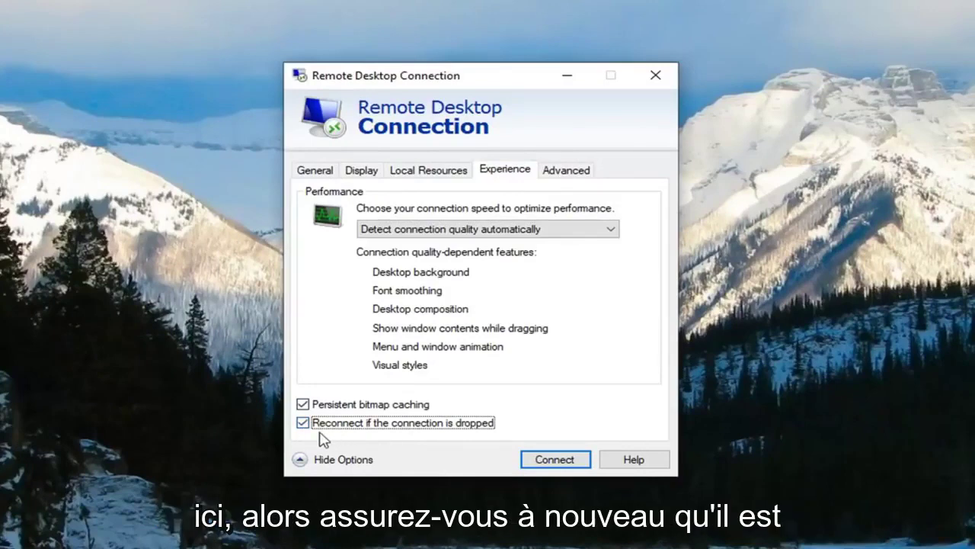
Step: Try to connect with the computer name left blank, then return to the Experience settings
left_click(533, 466)
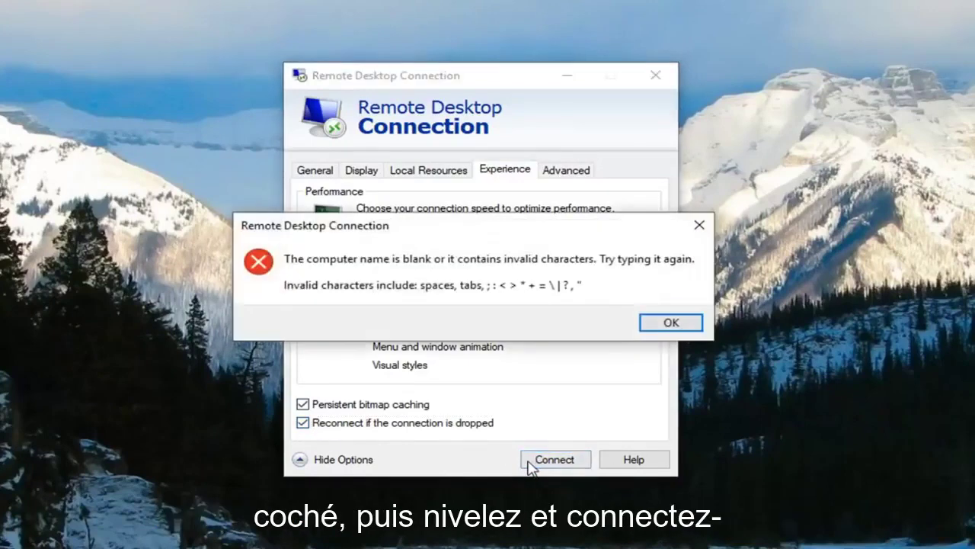
left_click(650, 323)
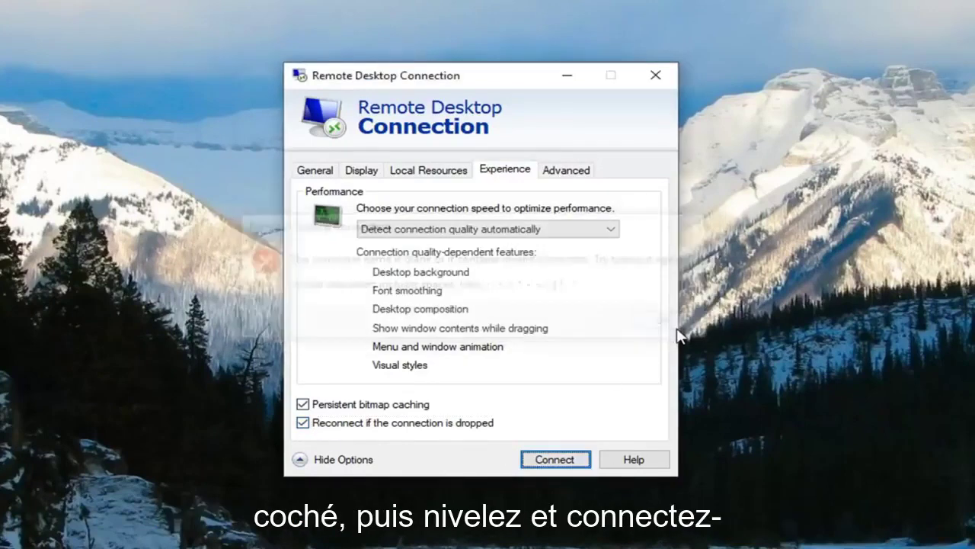
left_click(333, 170)
left_click(505, 169)
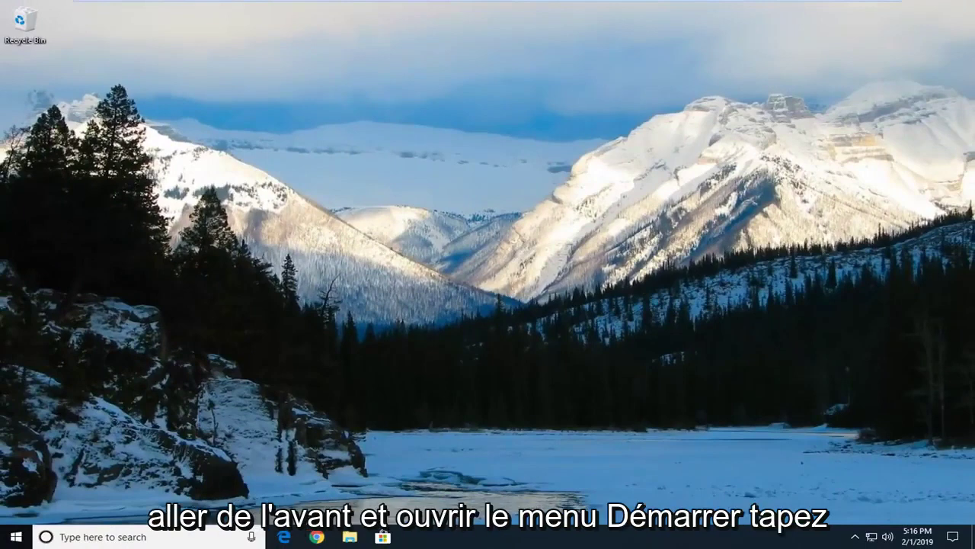
Step: Search Windows for "group policy" and open the Local Group Policy Editor
left_click(9, 537)
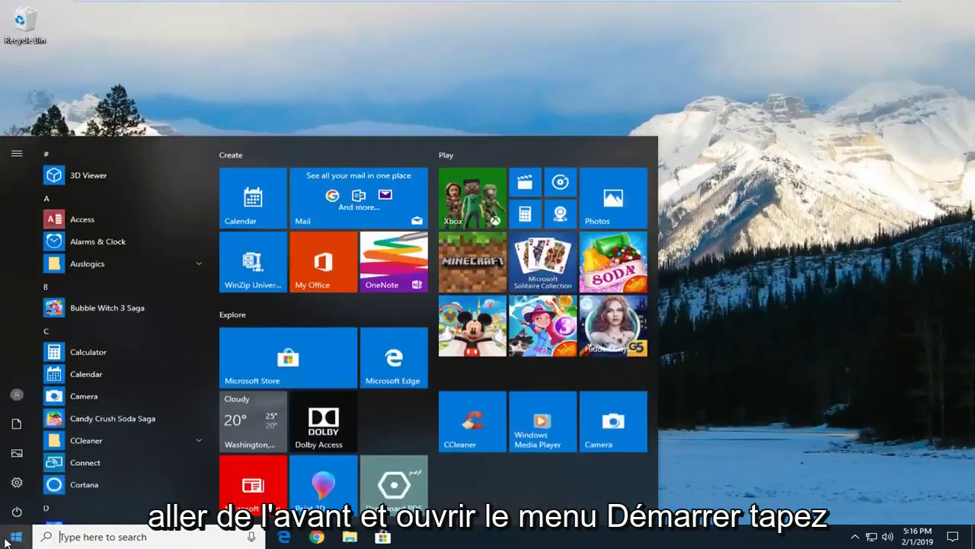
type("group policy")
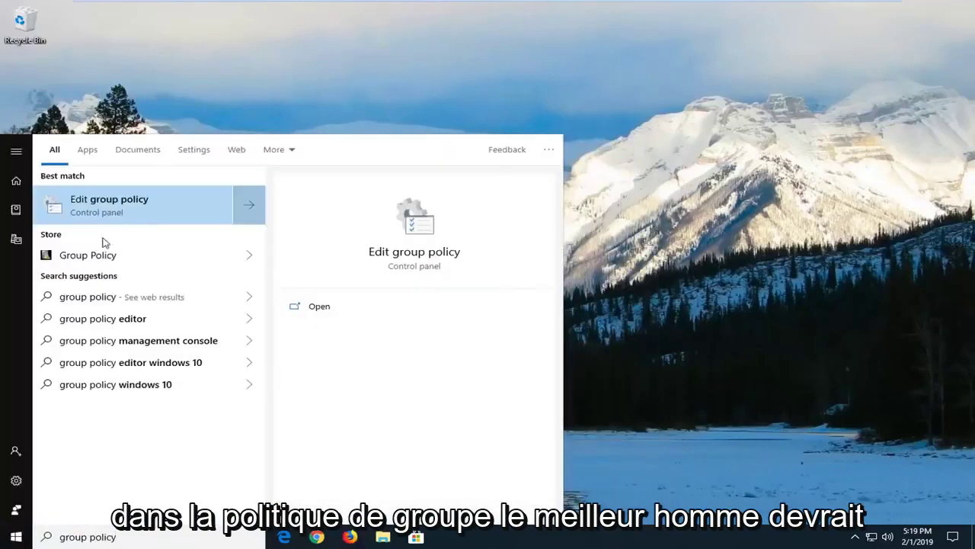
left_click(97, 204)
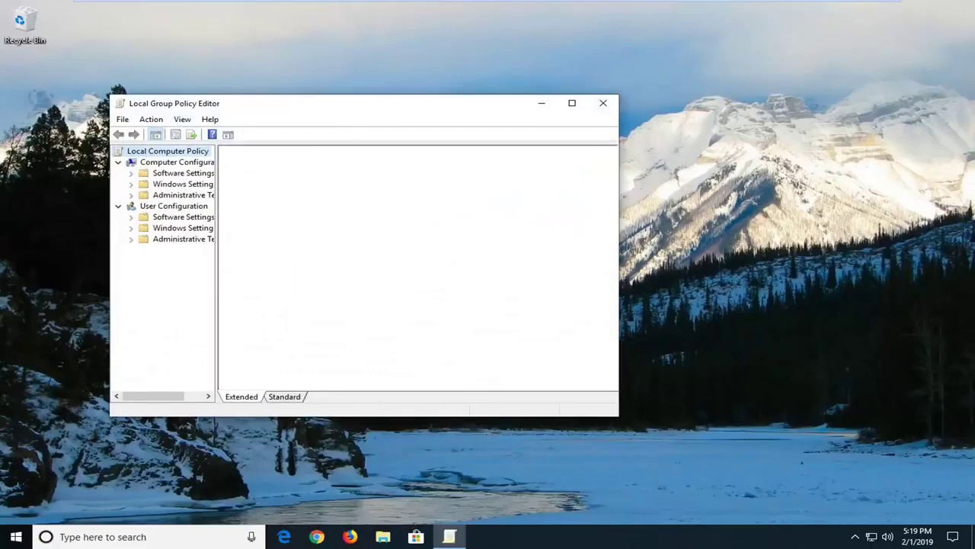
Step: Reposition and enlarge the policy editor window, and widen its folder tree so the full names fit
left_click_drag(329, 116, 419, 71)
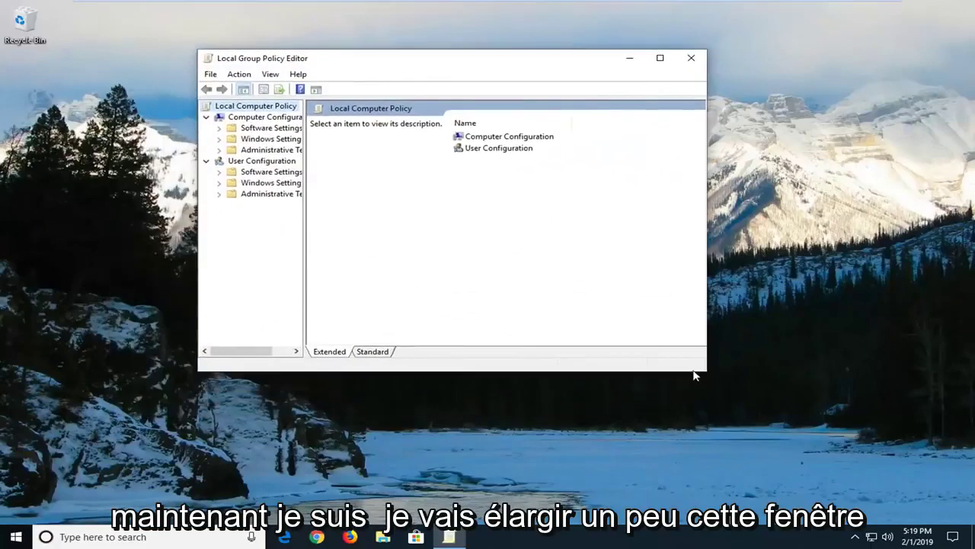
left_click_drag(705, 372, 841, 431)
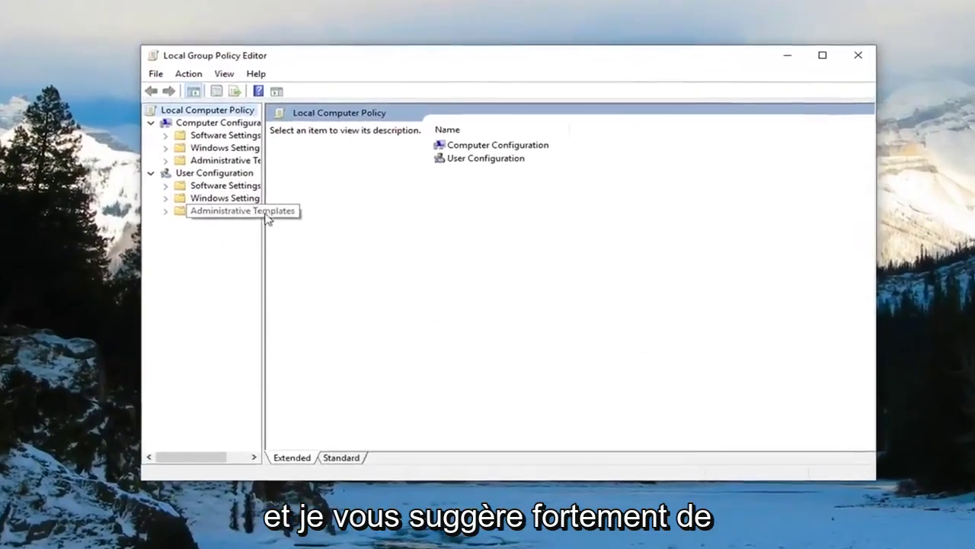
left_click_drag(251, 228, 396, 237)
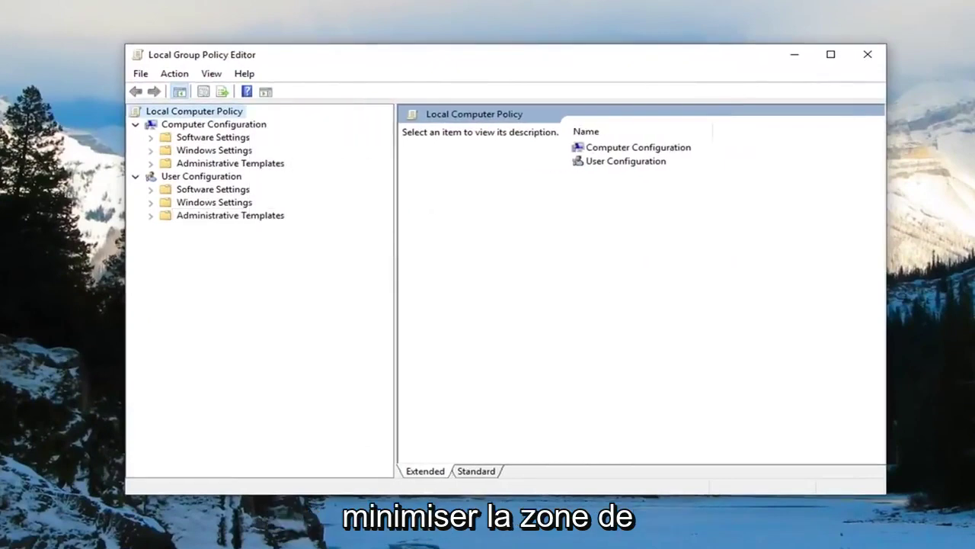
Step: Collapse the User Configuration branch in the policy tree
left_click(183, 176)
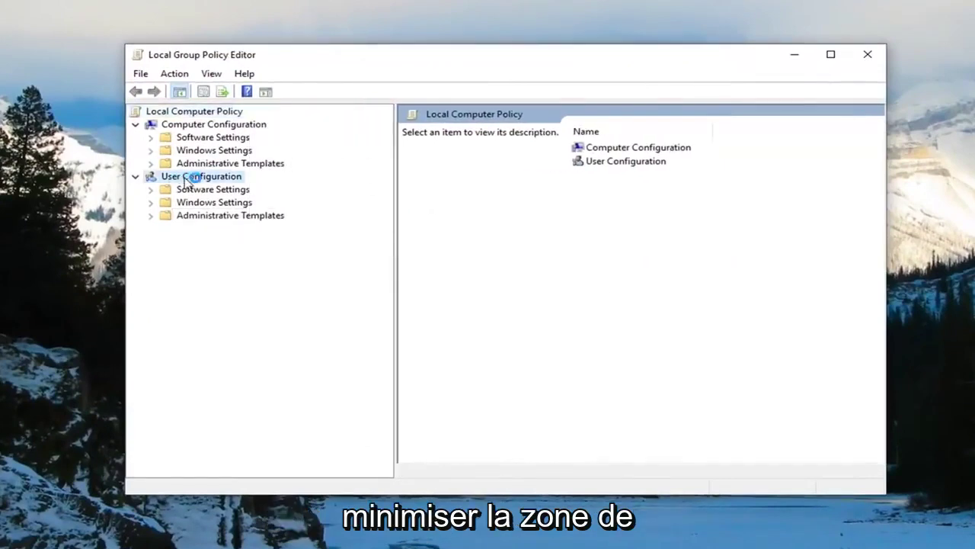
left_click(136, 176)
left_click(136, 177)
left_click(135, 177)
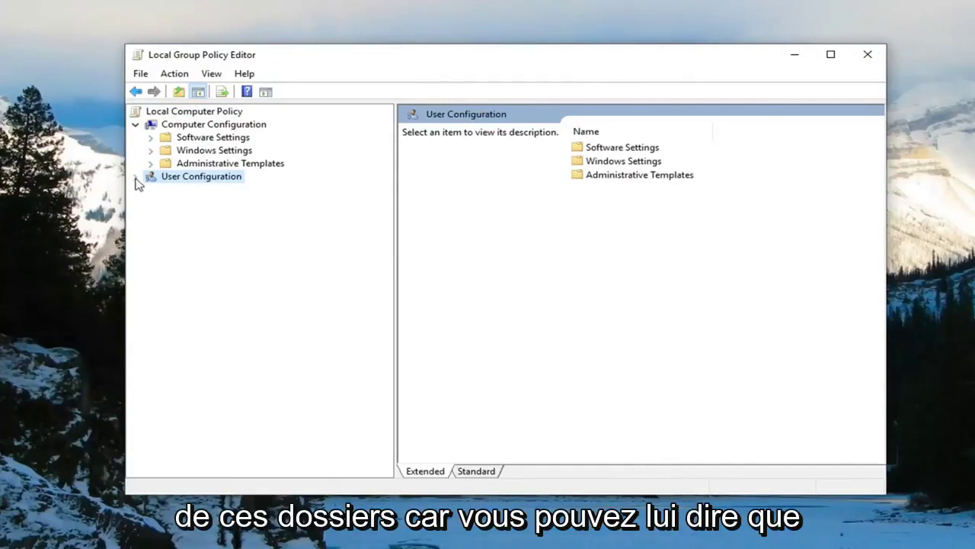
left_click(136, 177)
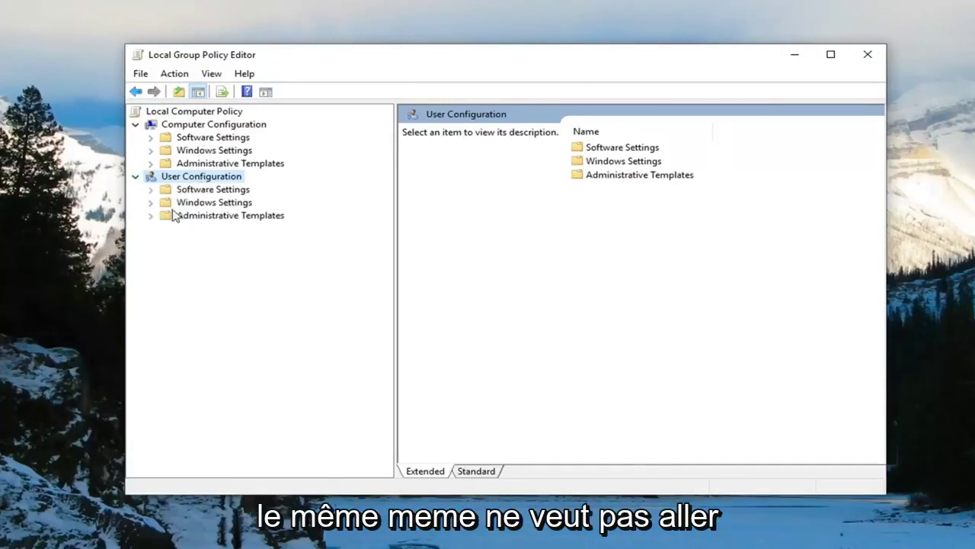
left_click(135, 177)
Step: Under Computer Configuration, expand Administrative Templates and its Windows Components folder
left_click(206, 126)
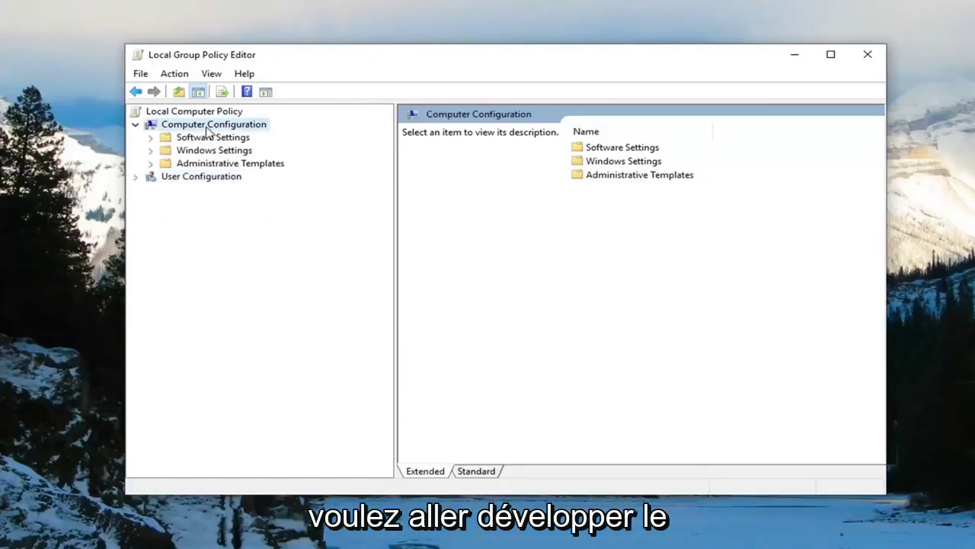
double_click(185, 163)
left_click(151, 163)
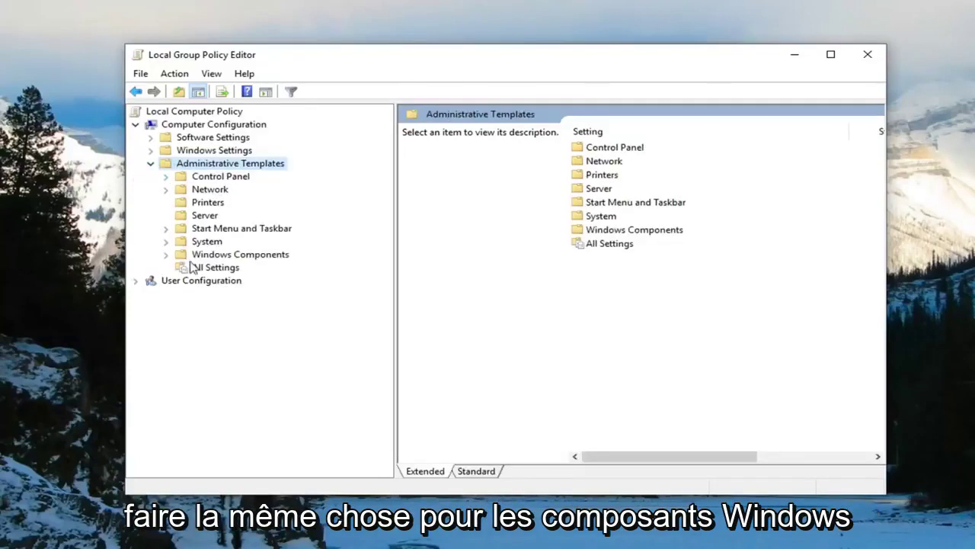
left_click(167, 254)
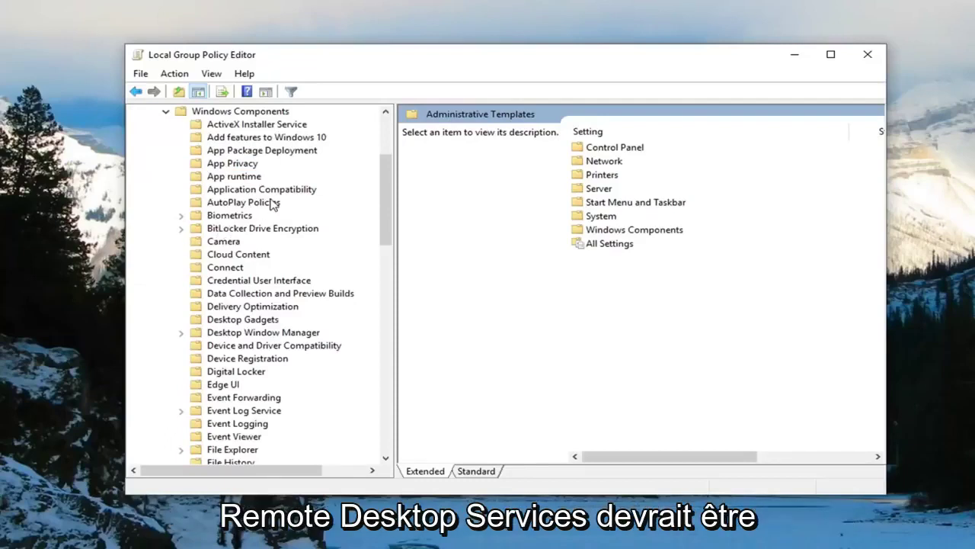
Step: Expand Remote Desktop Services and Remote Desktop Session Host, and display the settings in the Security folder
scroll(282, 305, "down", 12)
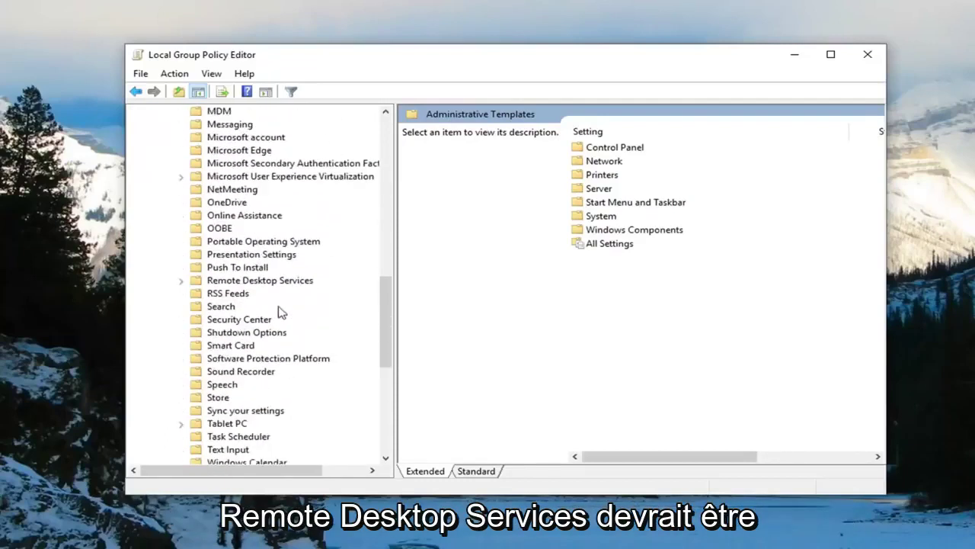
left_click(241, 286)
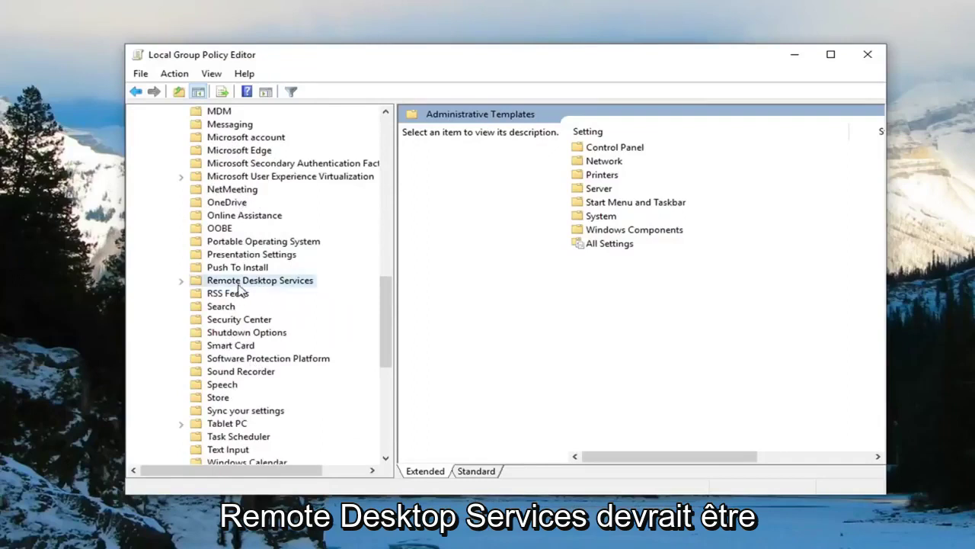
left_click(183, 281)
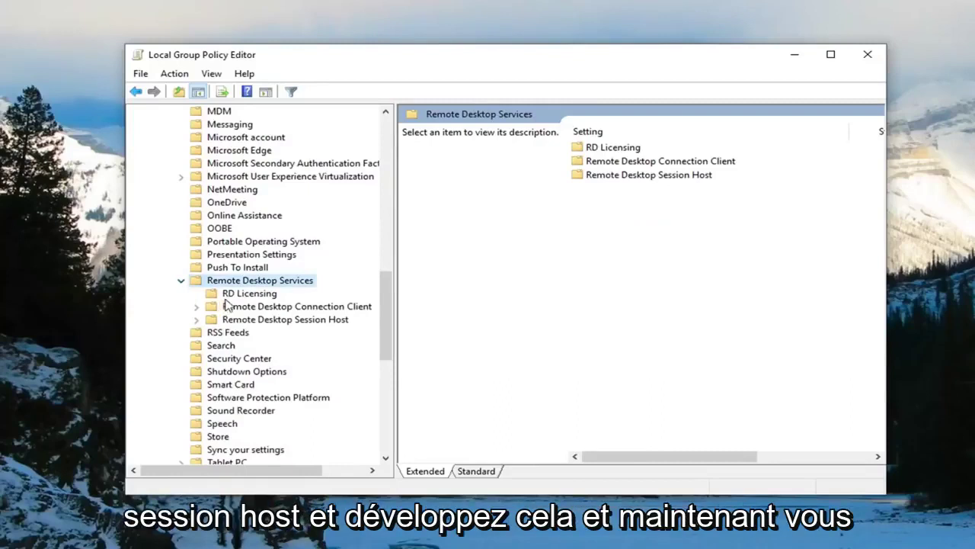
left_click(249, 320)
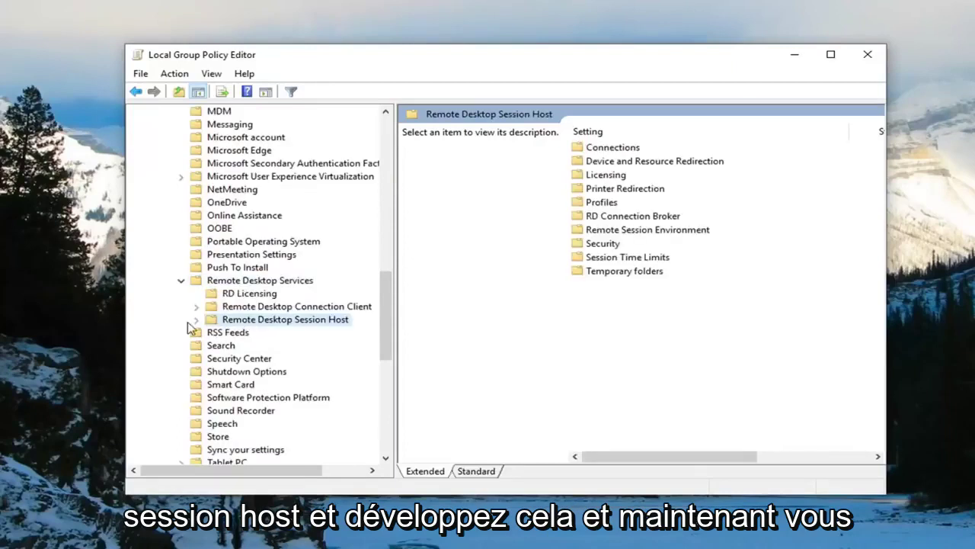
left_click(196, 320)
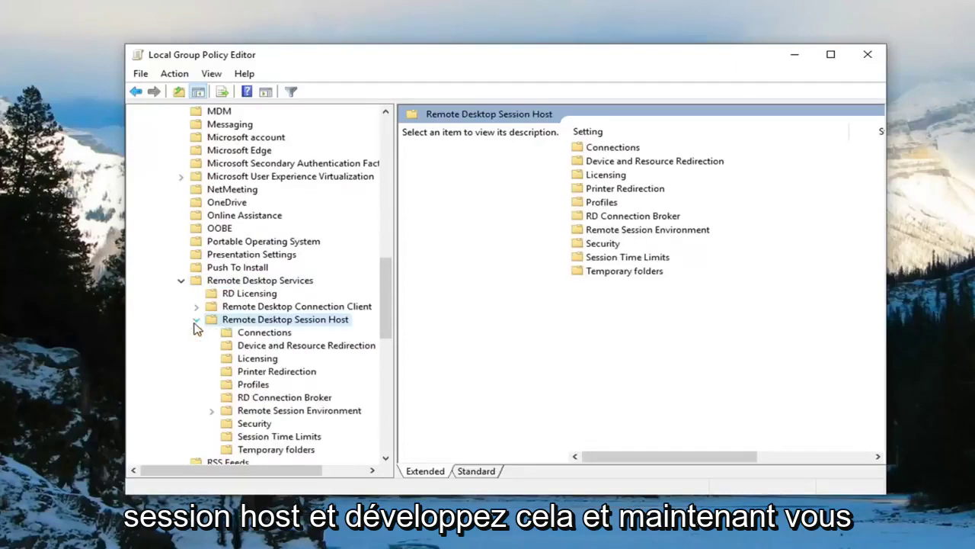
left_click(252, 429)
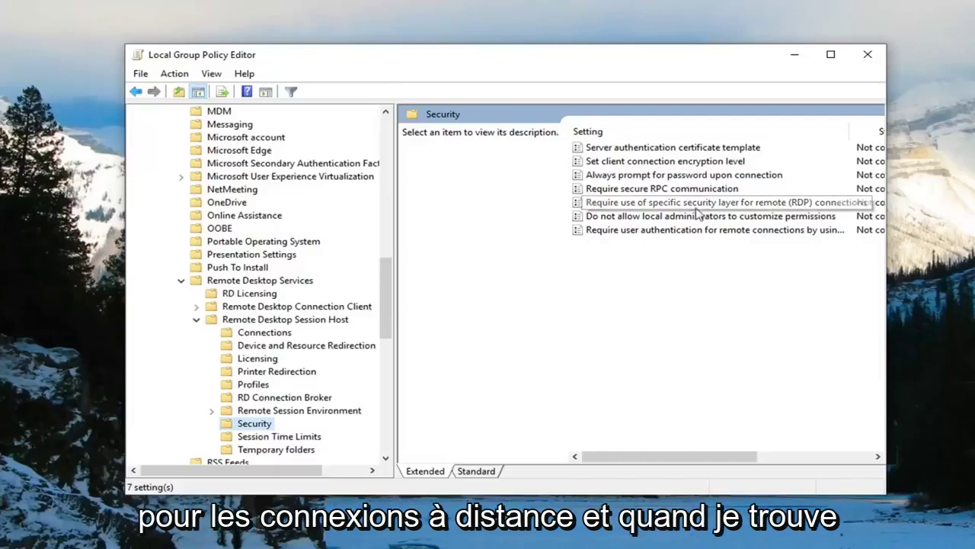
Step: Widen the editor window and open the policy "Require use of specific security layer for remote (RDP) connections", moving its window fully into view
left_click(594, 203)
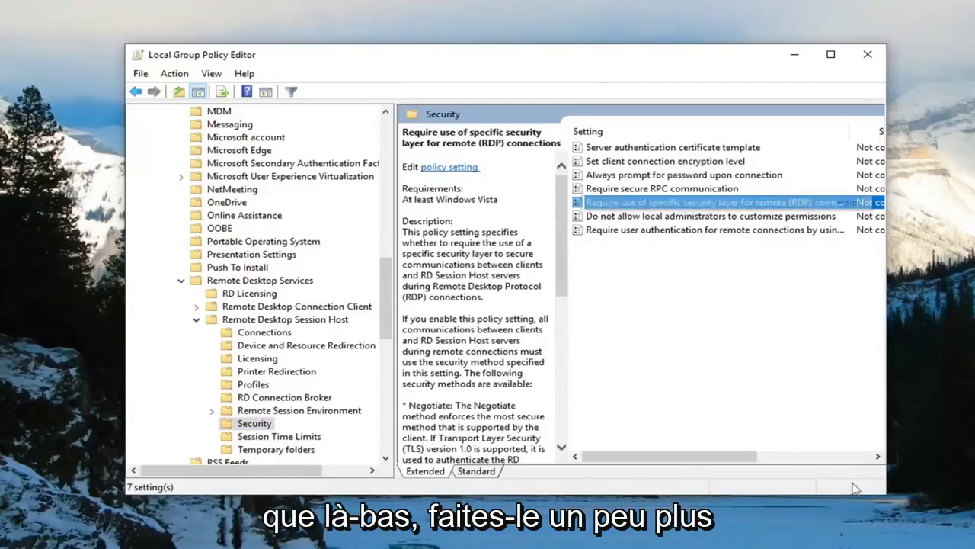
left_click_drag(886, 495, 968, 525)
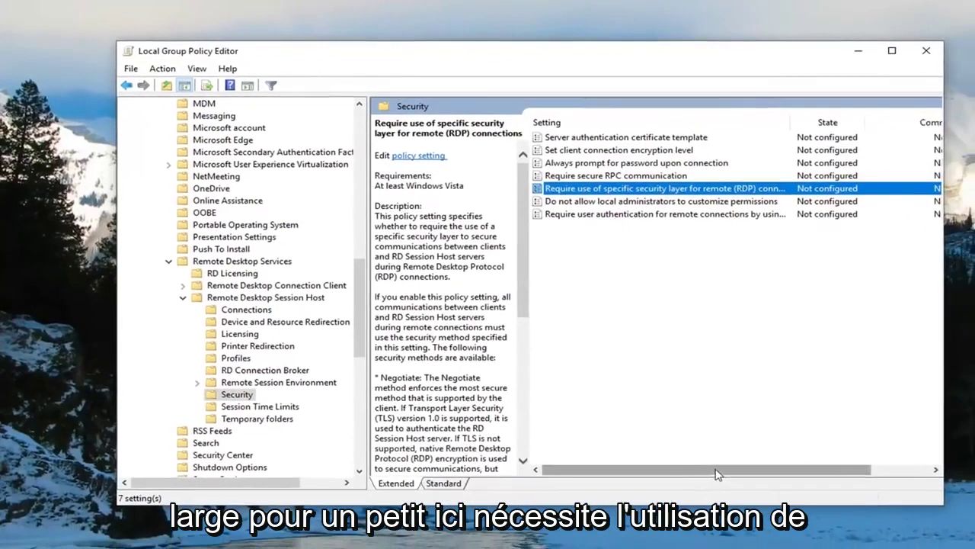
left_click_drag(716, 470, 735, 470)
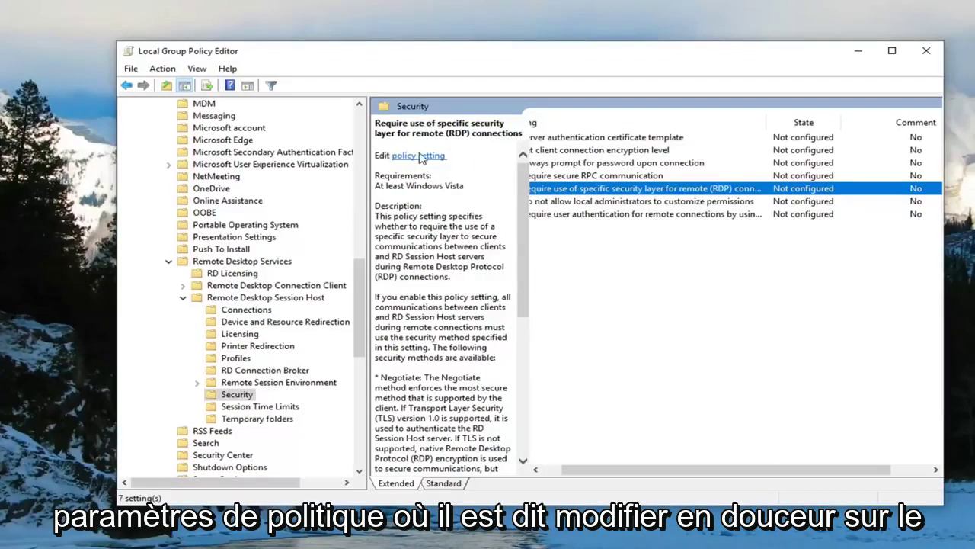
double_click(601, 188)
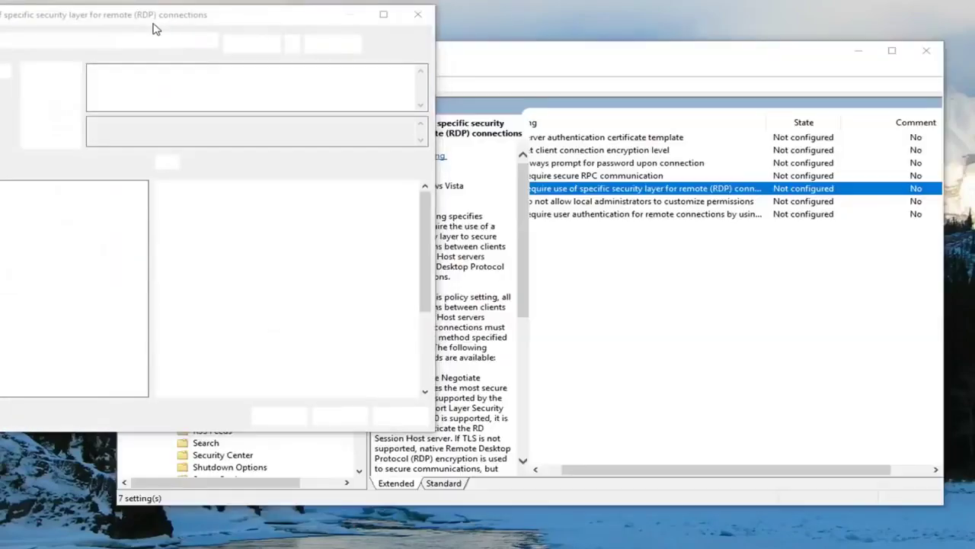
mouse_move(159, 24)
left_mouse_down()
mouse_move(419, 38)
mouse_move(457, 69)
left_mouse_up()
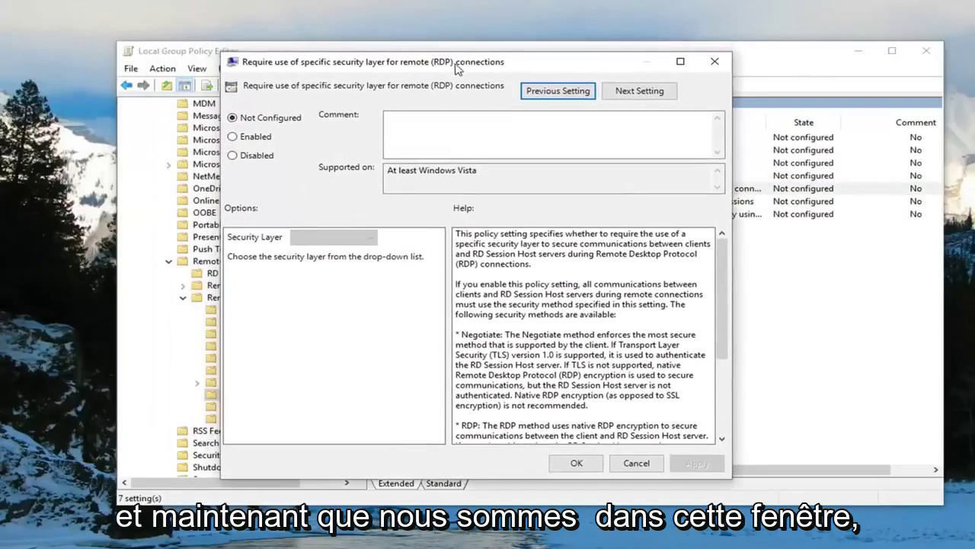
Step: Enable the security layer policy for remote (RDP) connections, choose RDP as the Security Layer, and apply and close the policy
left_click(247, 142)
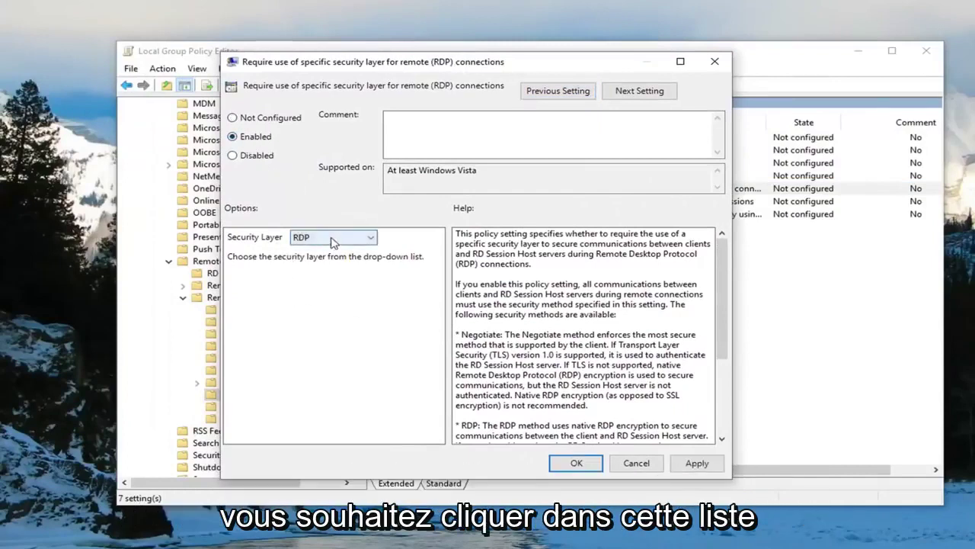
left_click(332, 238)
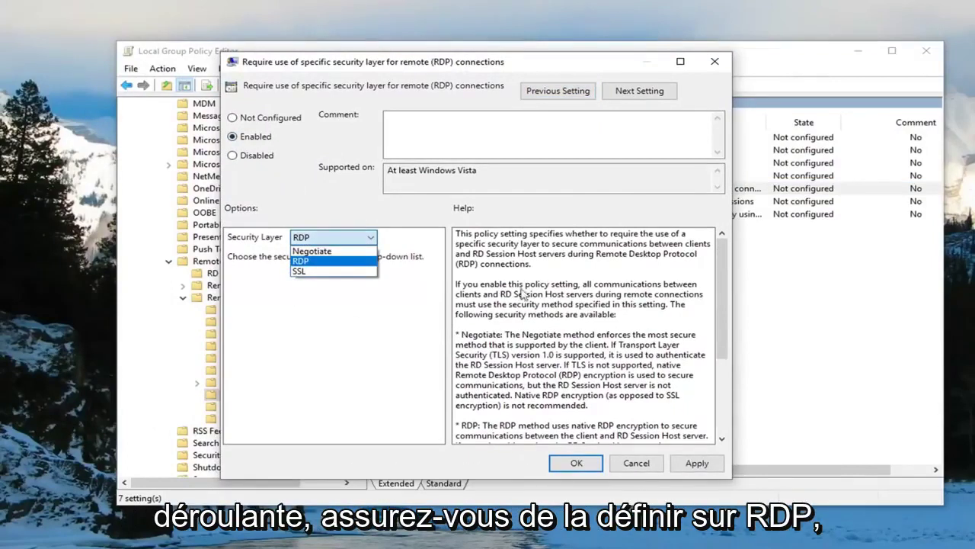
left_click(301, 262)
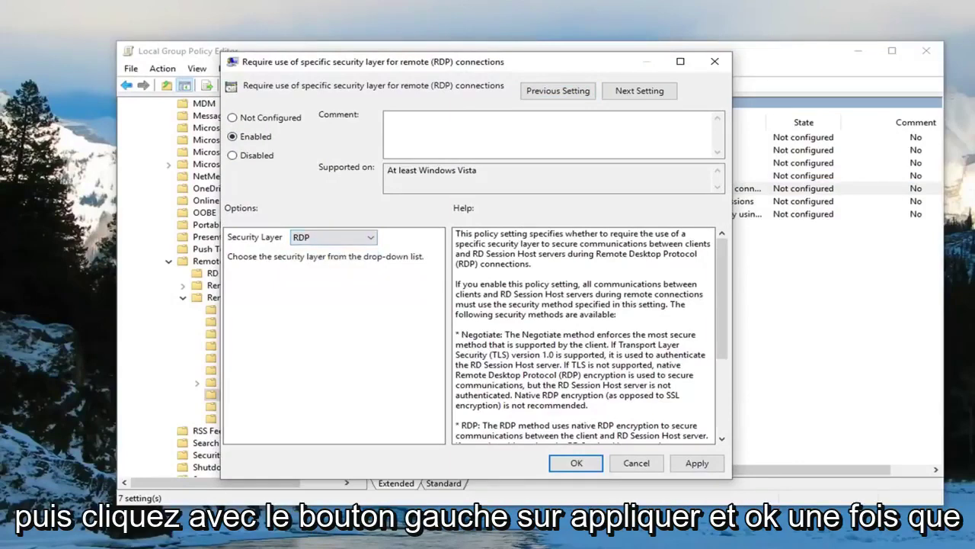
left_click(695, 463)
left_click(576, 463)
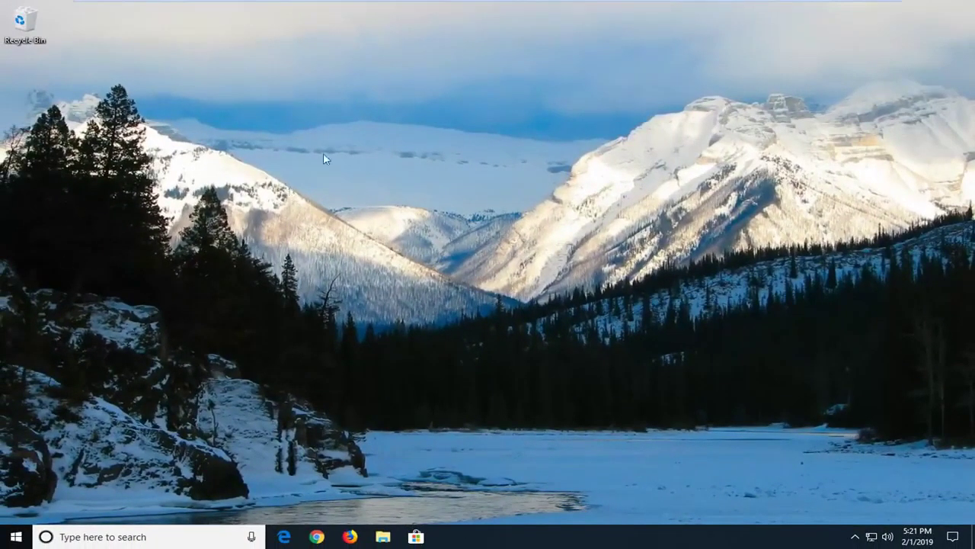
Step: Search Windows for "system" and open the System page of Control Panel
left_click(16, 536)
type("s")
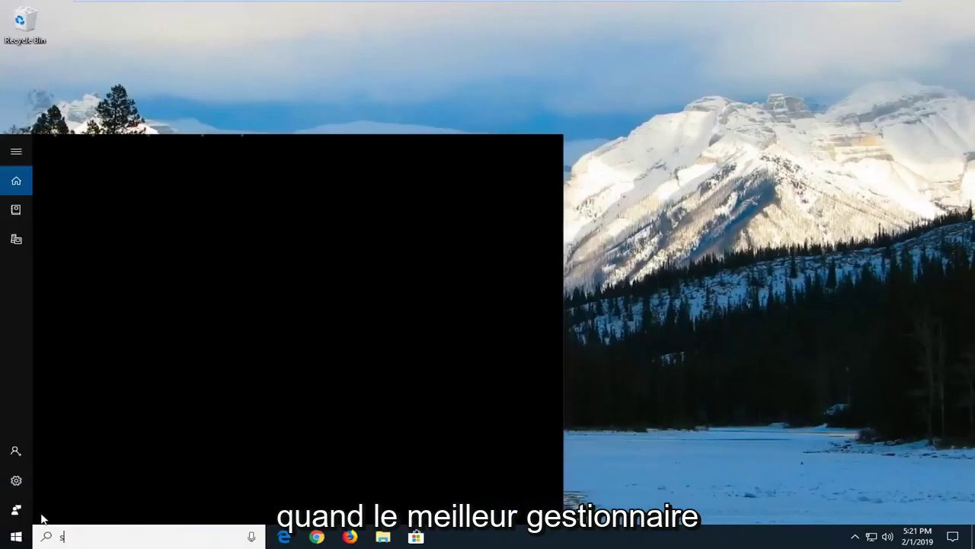
type("ystem")
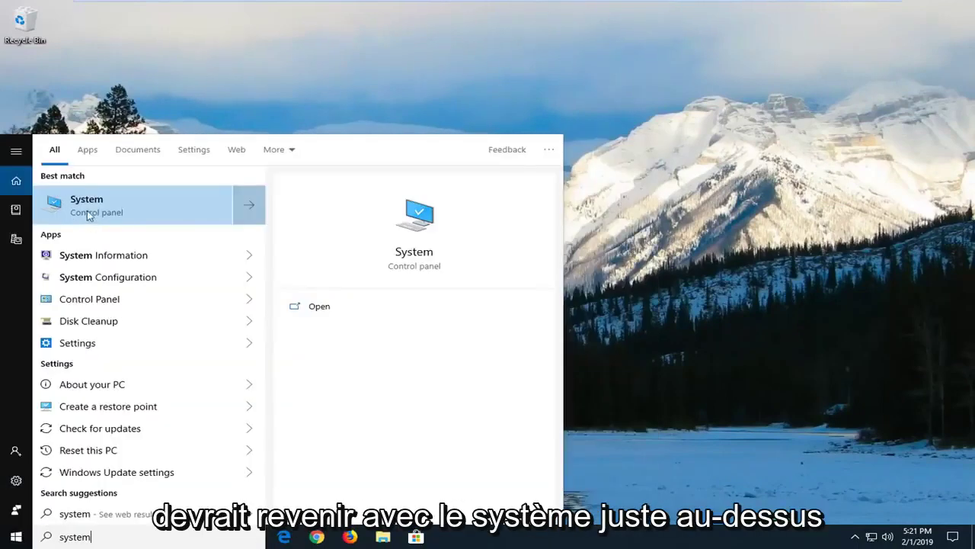
left_click(140, 219)
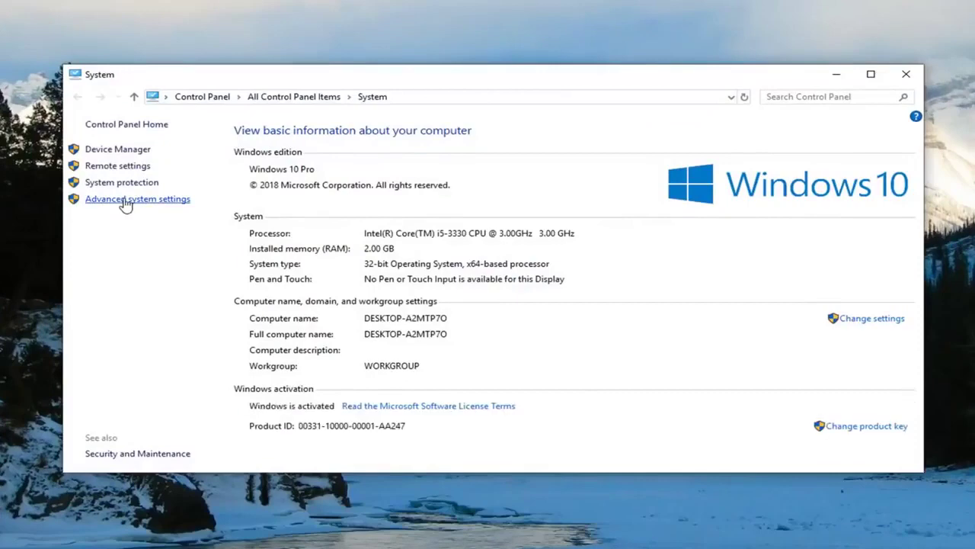
Step: In the Remote settings of System Properties, allow remote connections to this computer without requiring Network Level Authentication, and apply the change
left_click(126, 200)
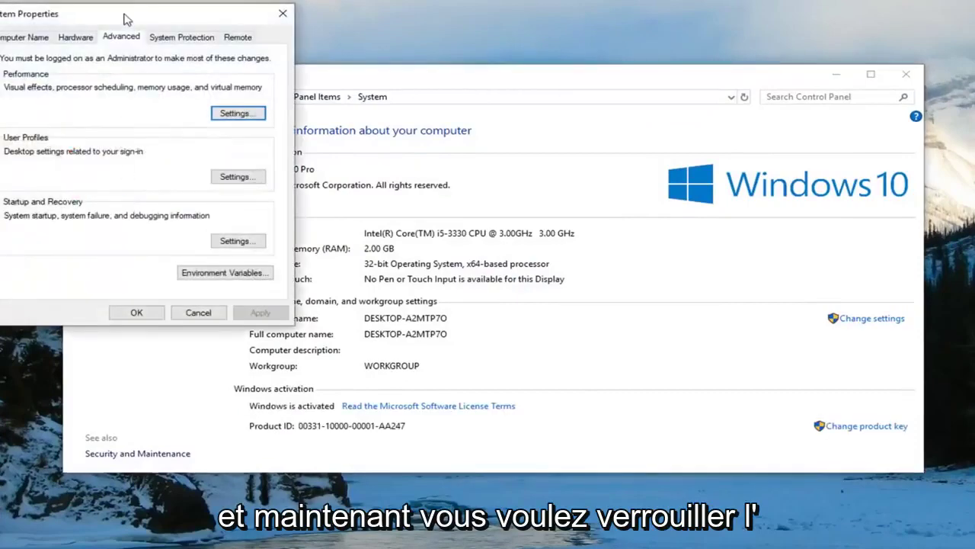
left_click_drag(124, 17, 463, 101)
left_click(571, 119)
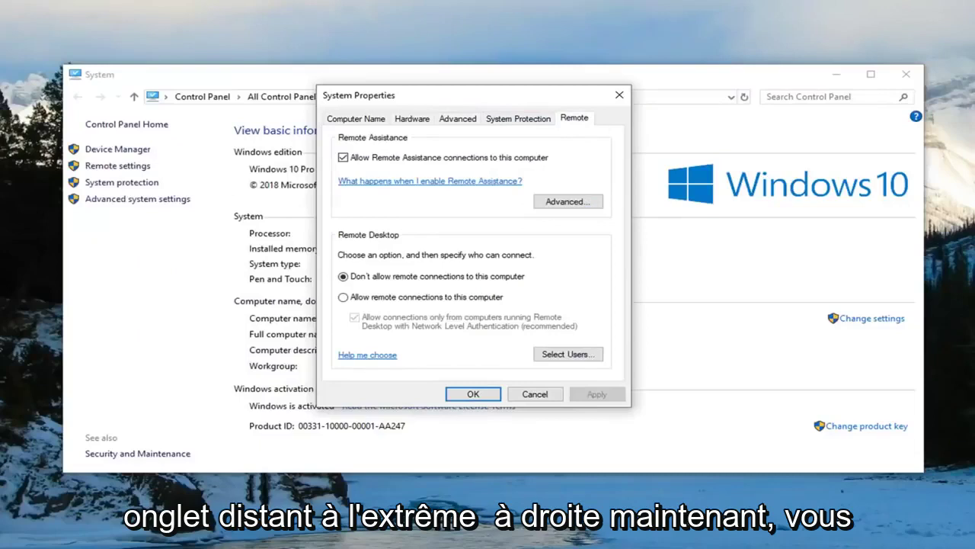
left_click(343, 298)
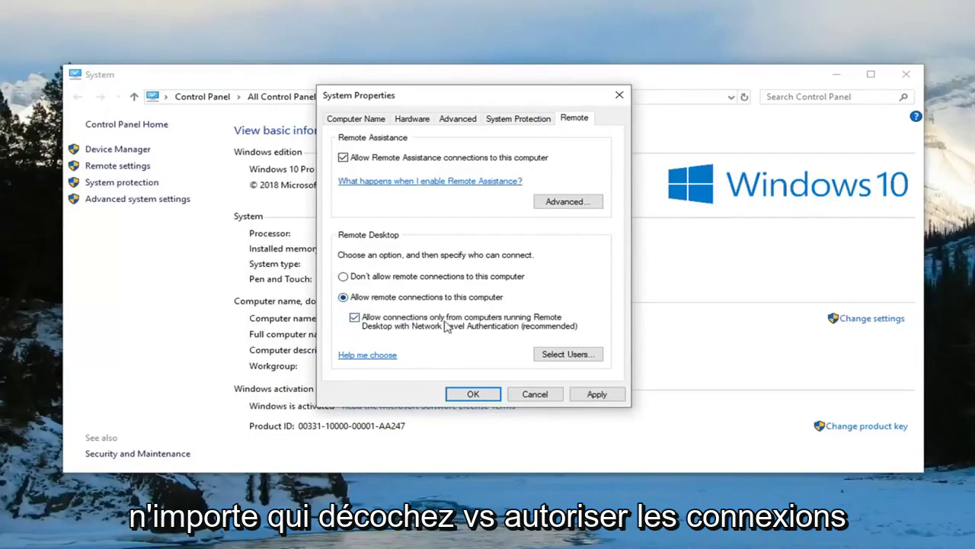
left_click(394, 326)
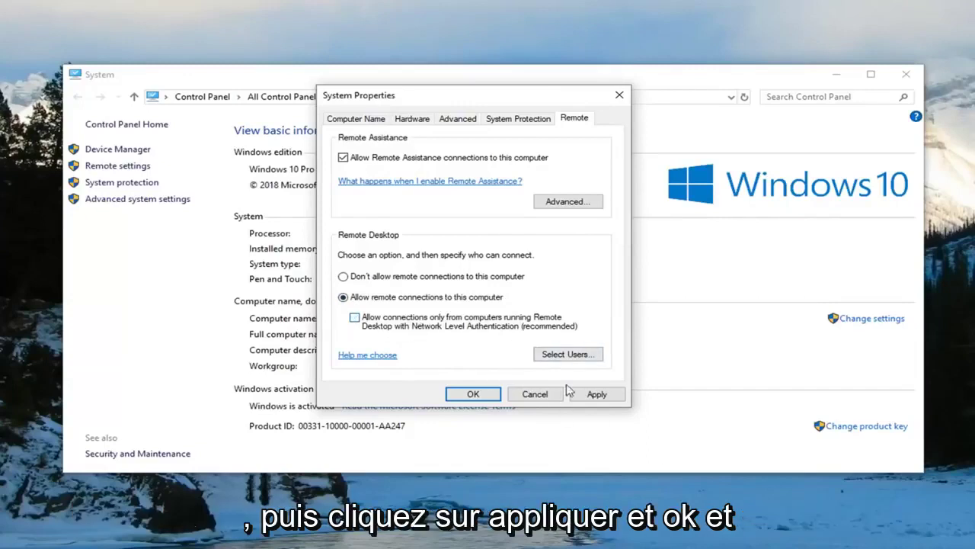
left_click(595, 394)
left_click(477, 397)
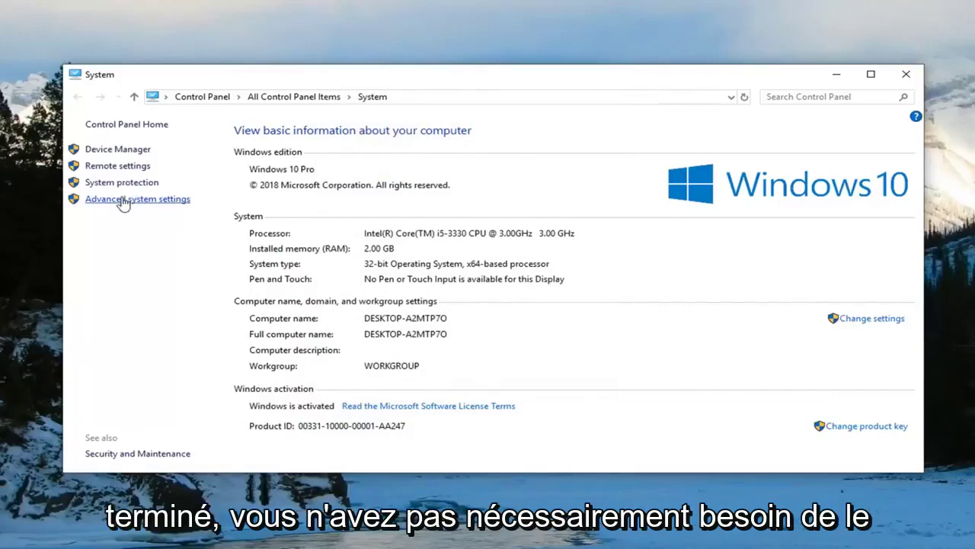
Step: Reopen the Remote settings in System Properties, restrict connections to computers using Network Level Authentication, and apply the change
left_click(121, 200)
left_click_drag(172, 42, 517, 113)
left_click(606, 133)
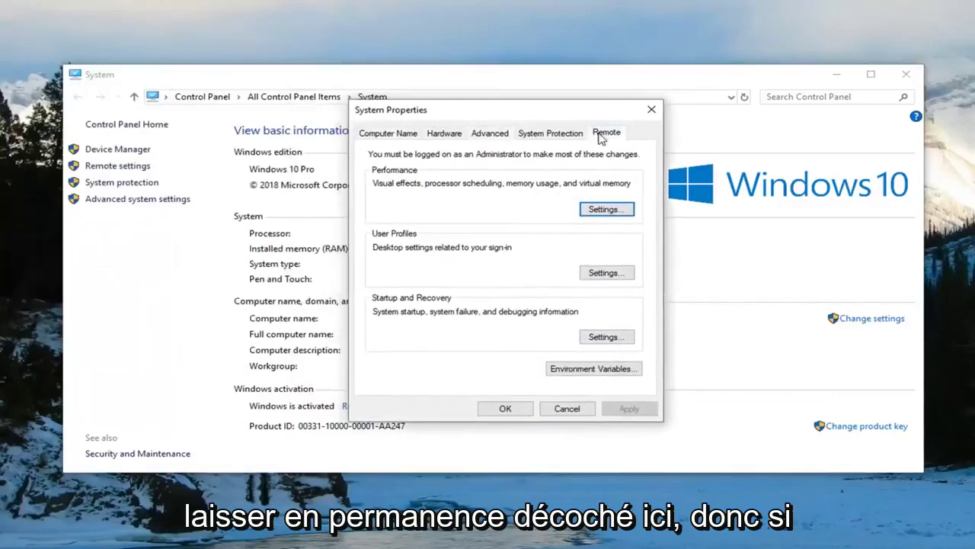
left_click(387, 333)
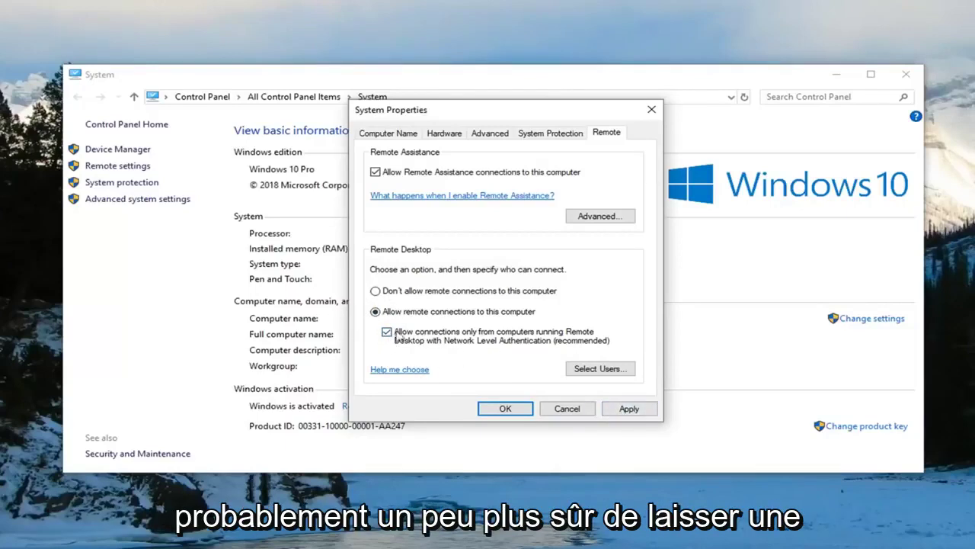
left_click(618, 409)
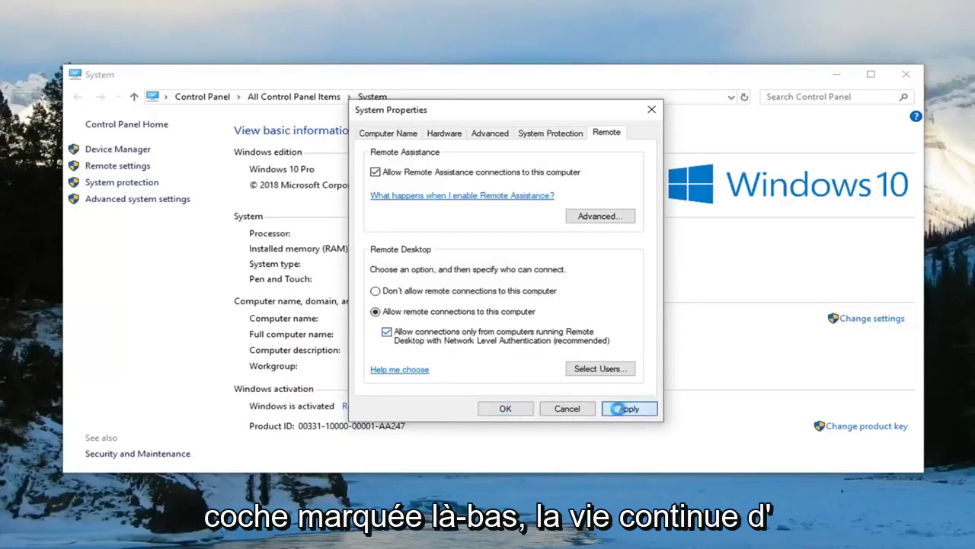
left_click(509, 409)
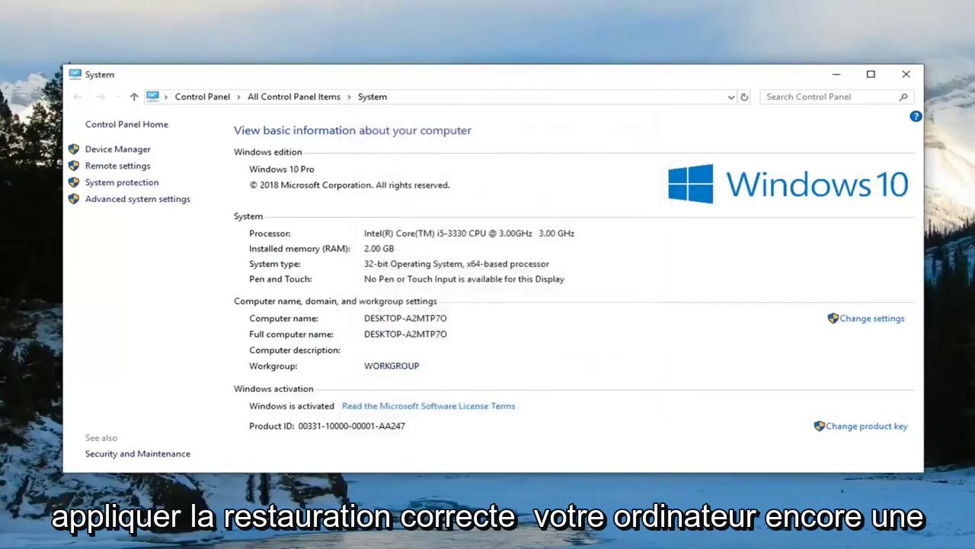